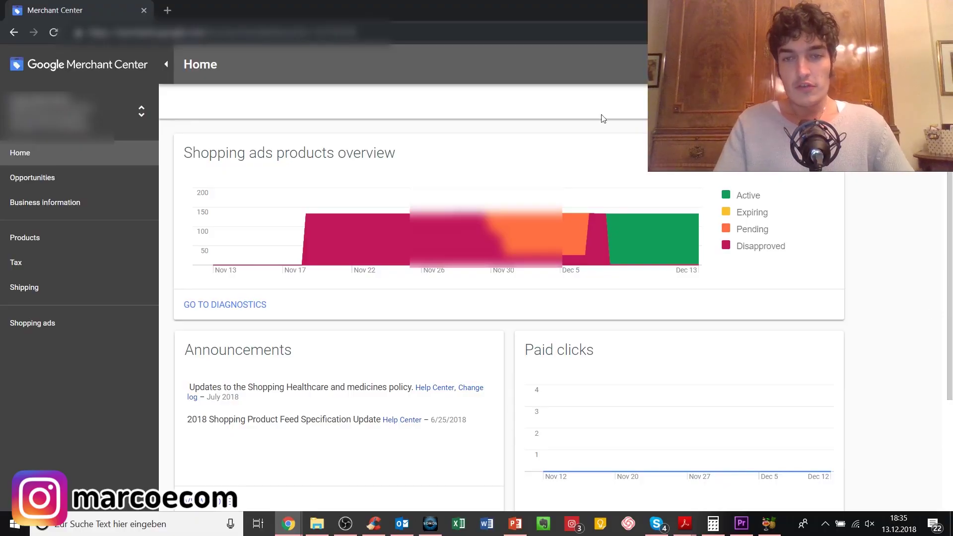
Step: Clear the stray legend text selection on the dashboard and go to Tax settings
mouse_move(314, 226)
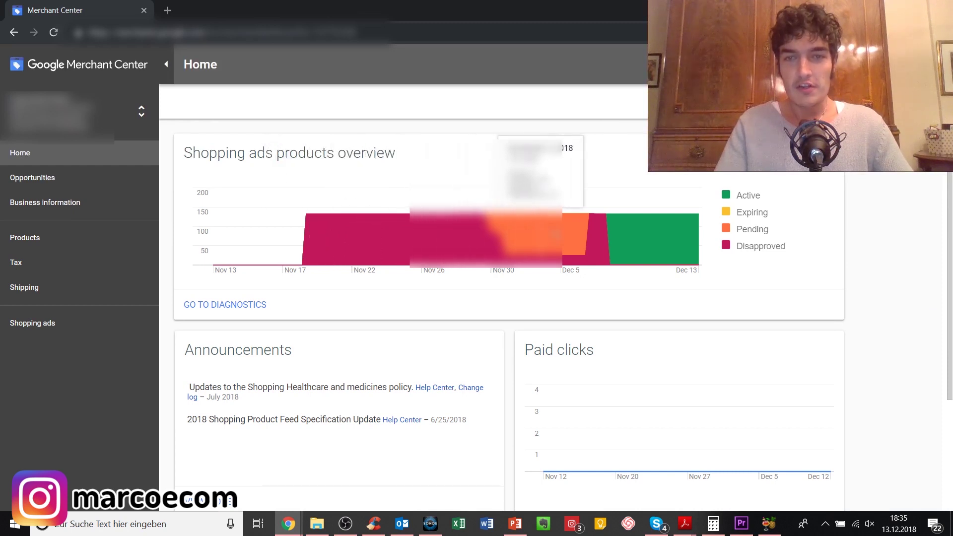
drag(758, 228, 741, 226)
click(742, 227)
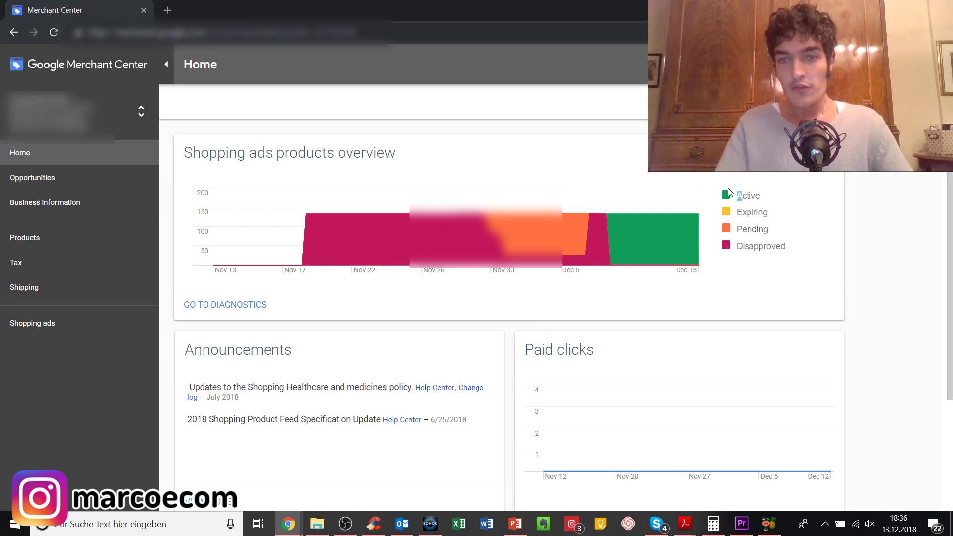
click(728, 193)
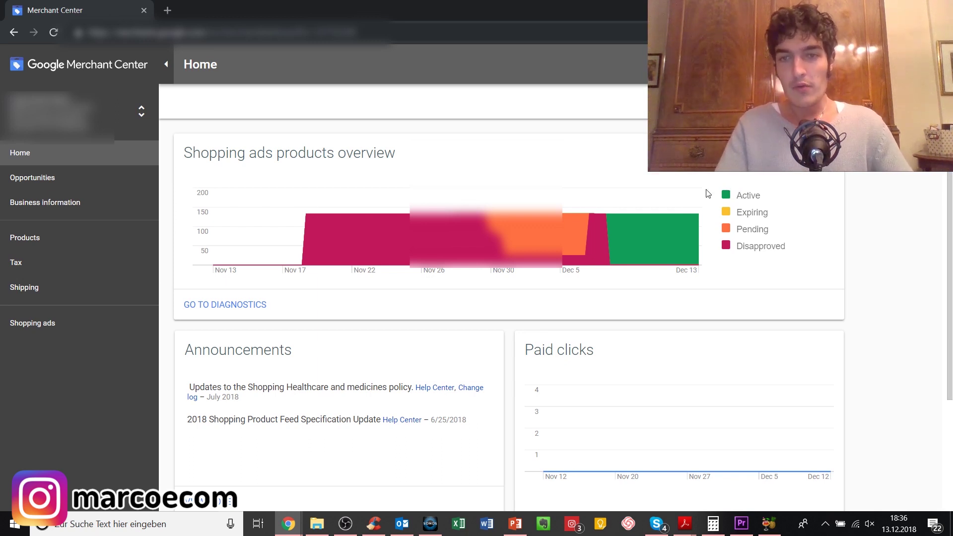
click(38, 270)
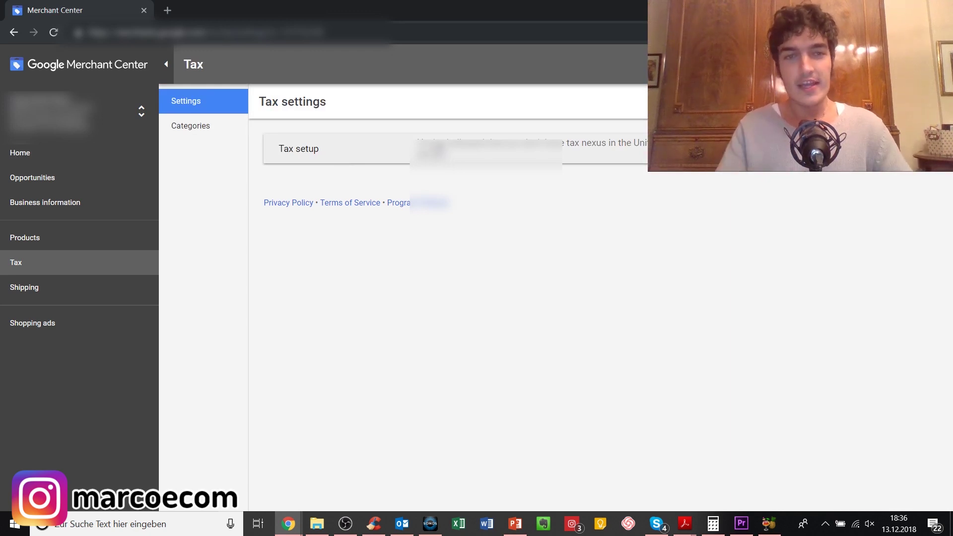
Step: Expand Tax setup and choose the second tax nexus option instead of the first
click(437, 149)
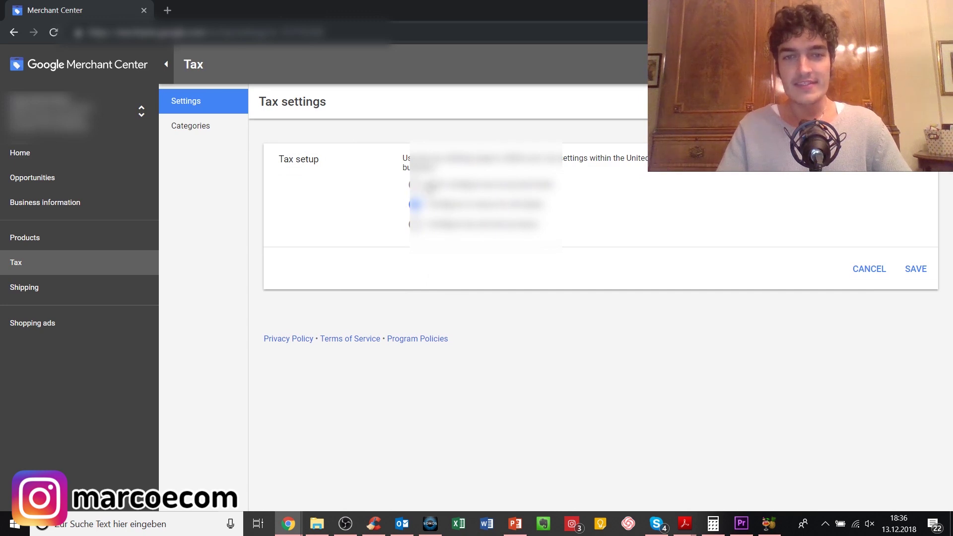
click(418, 185)
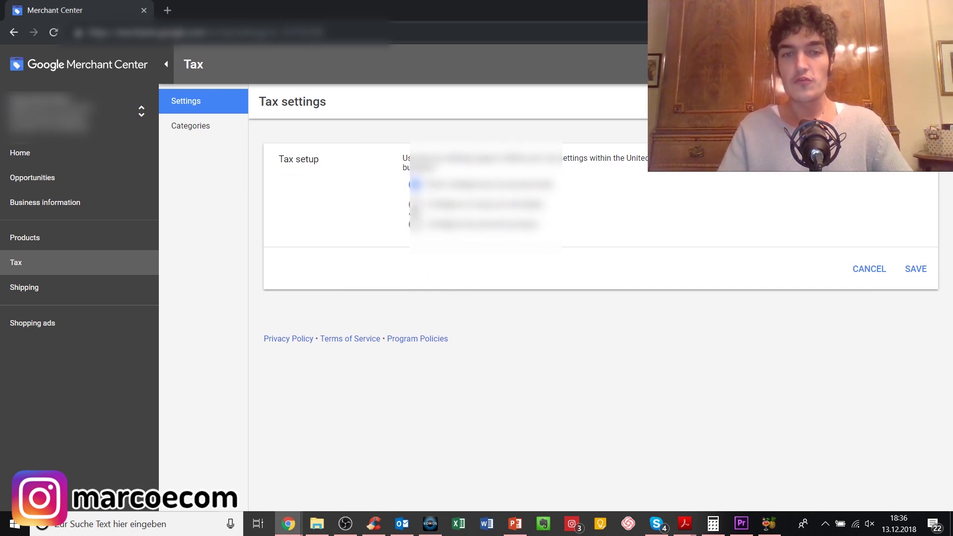
click(417, 207)
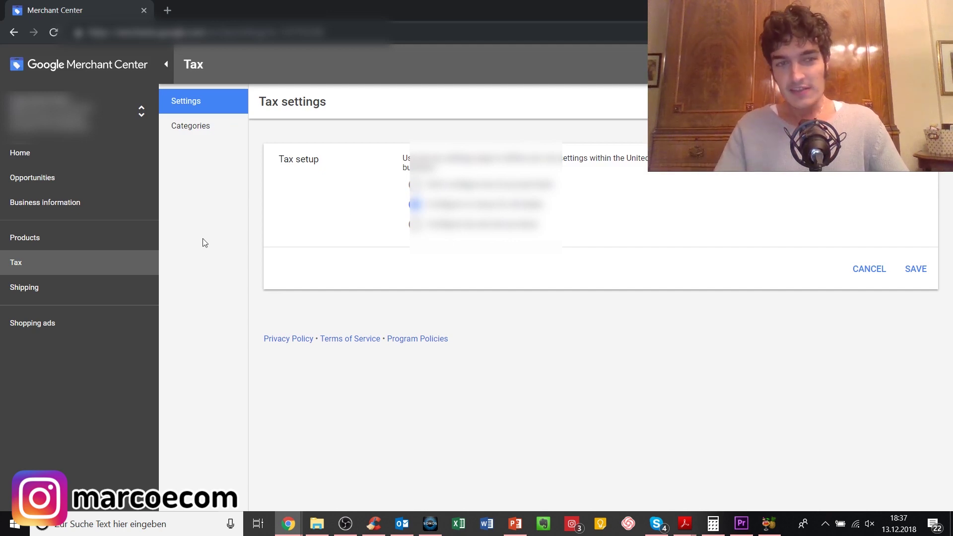
Step: From Shipping, create a new shipping service named 'Standard Shipping 2'
click(104, 292)
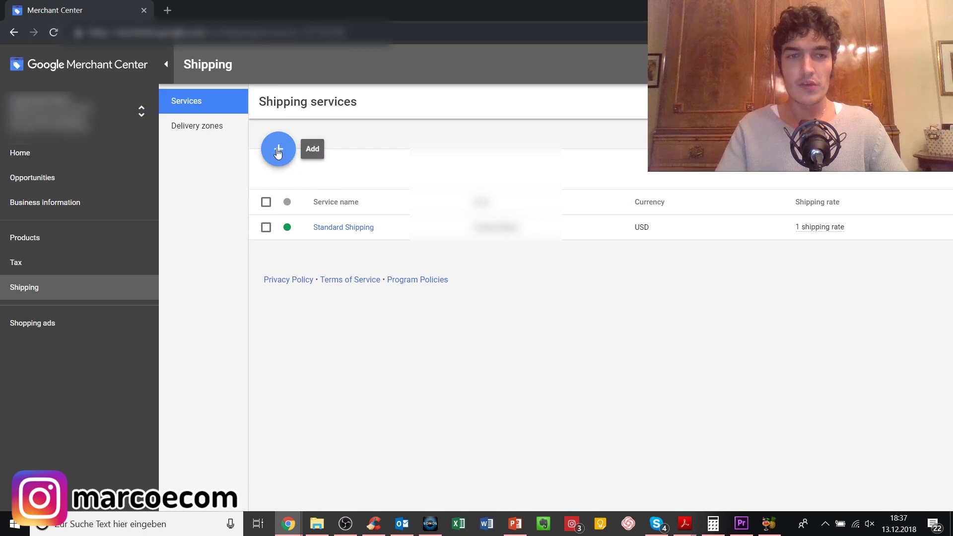
click(278, 151)
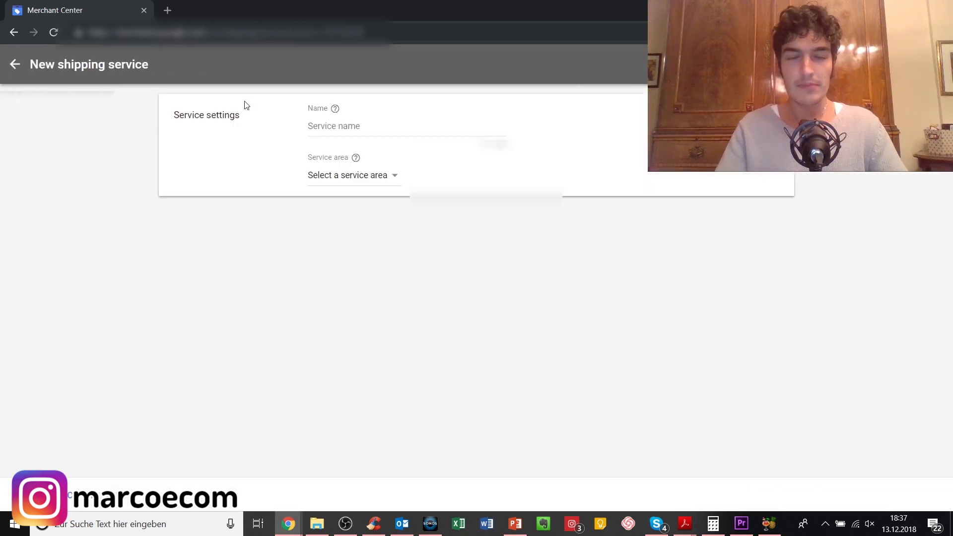
click(348, 129)
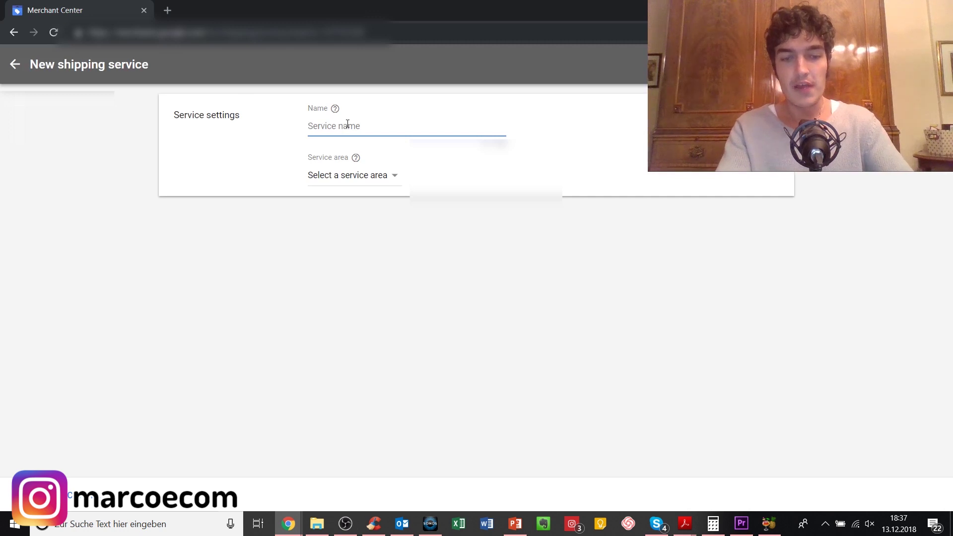
text(Standar)
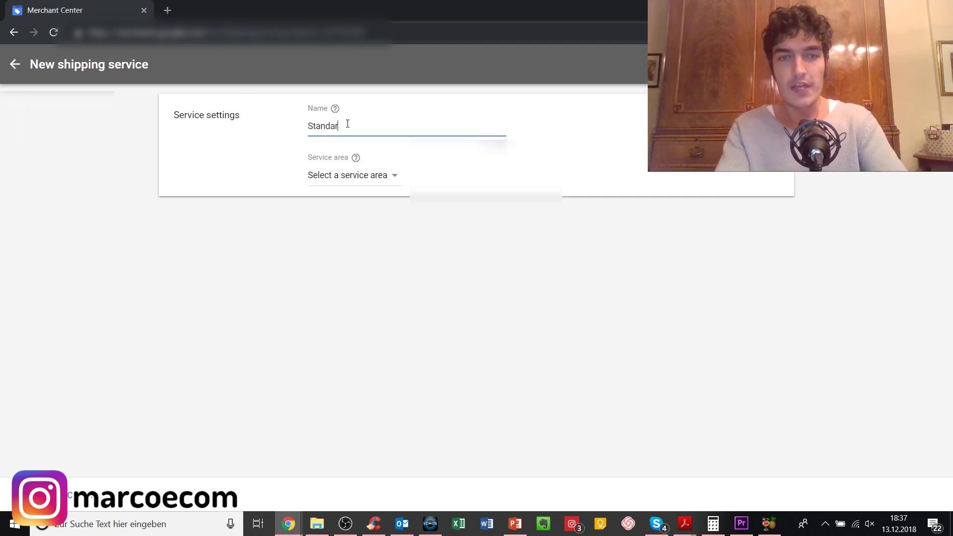
text(d Shipping 2)
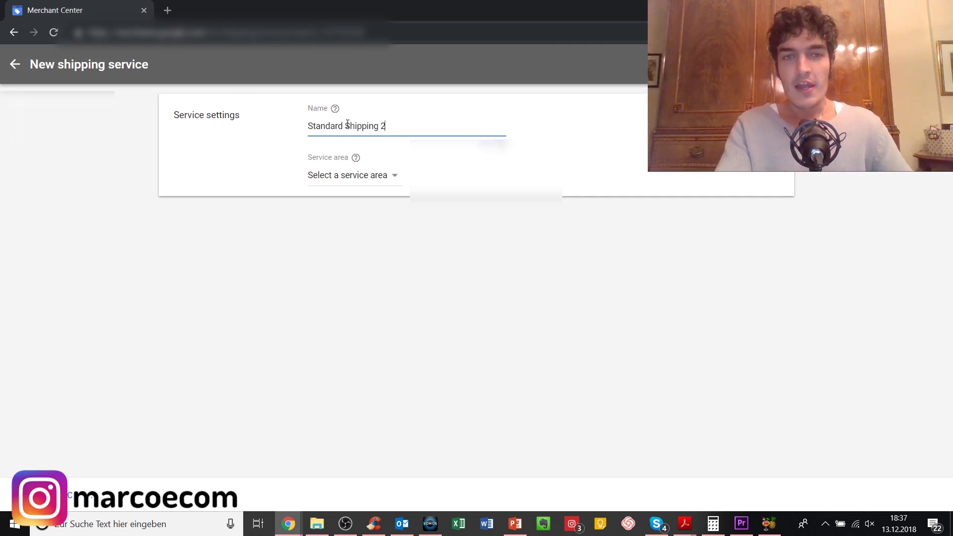
click(312, 184)
Step: Set the shipping service's area to United States
scroll(337, 284, down, 20)
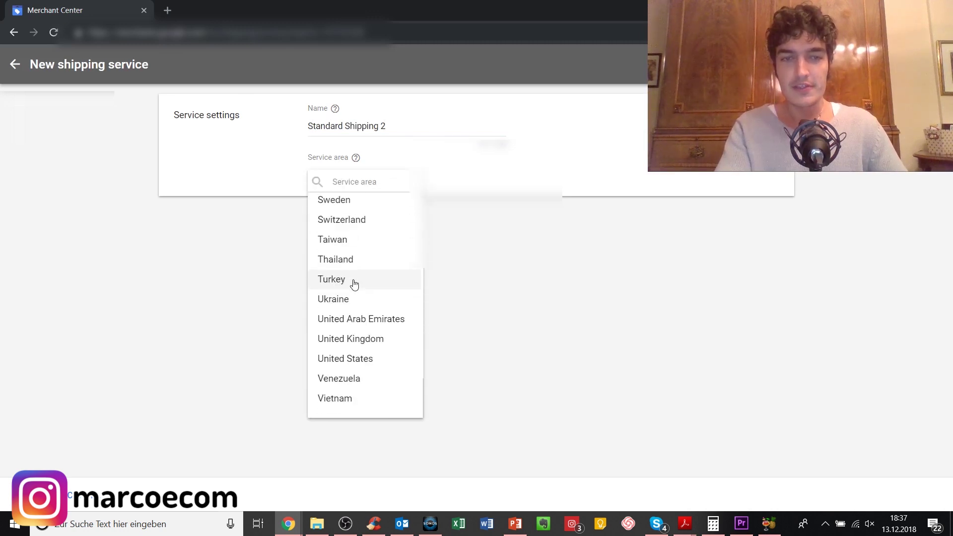
click(340, 358)
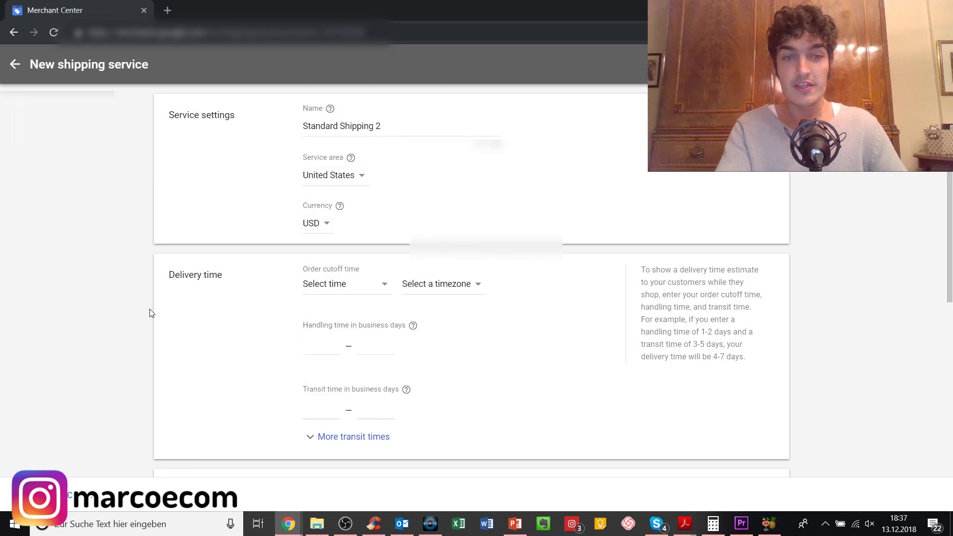
scroll(149, 313, down, 6)
scroll(351, 221, down, 2)
scroll(323, 218, up, 8)
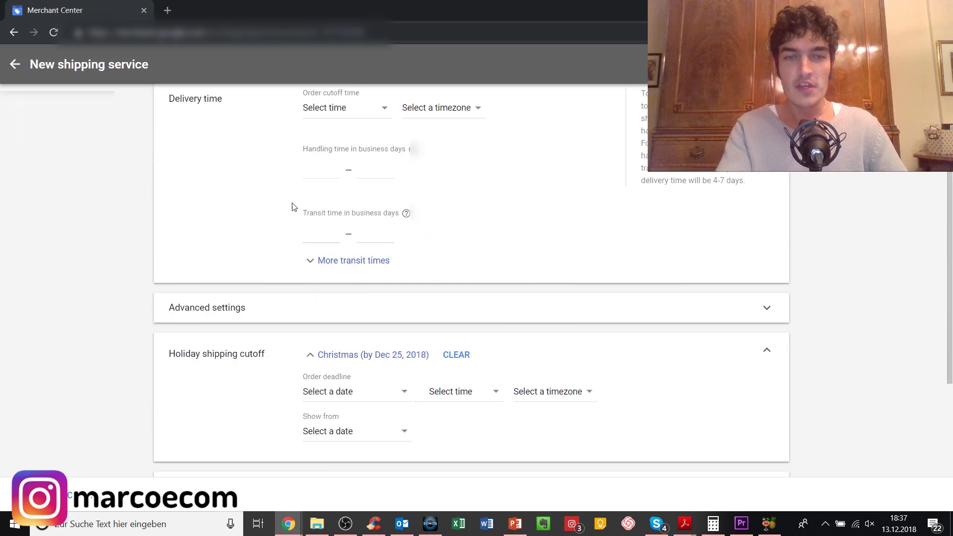
scroll(219, 262, up, 1)
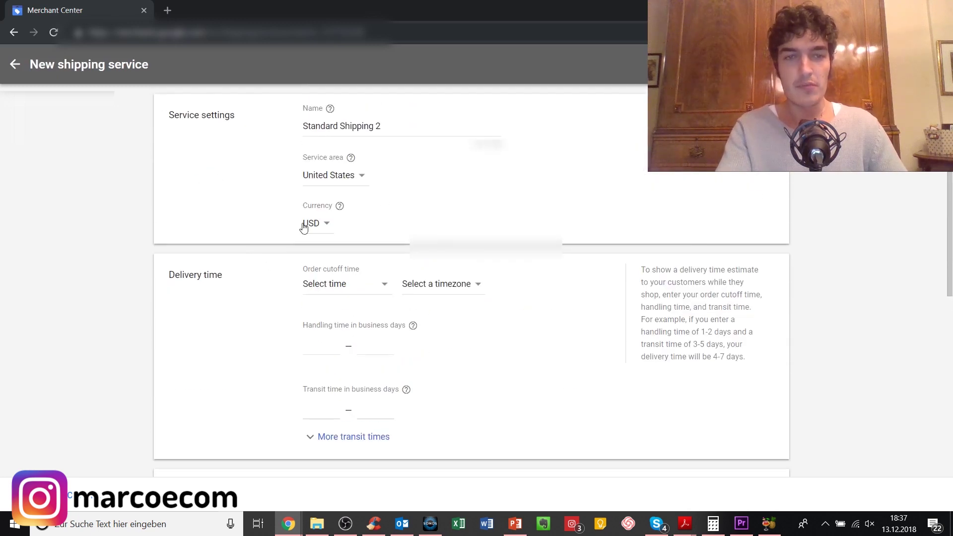
scroll(339, 277, down, 2)
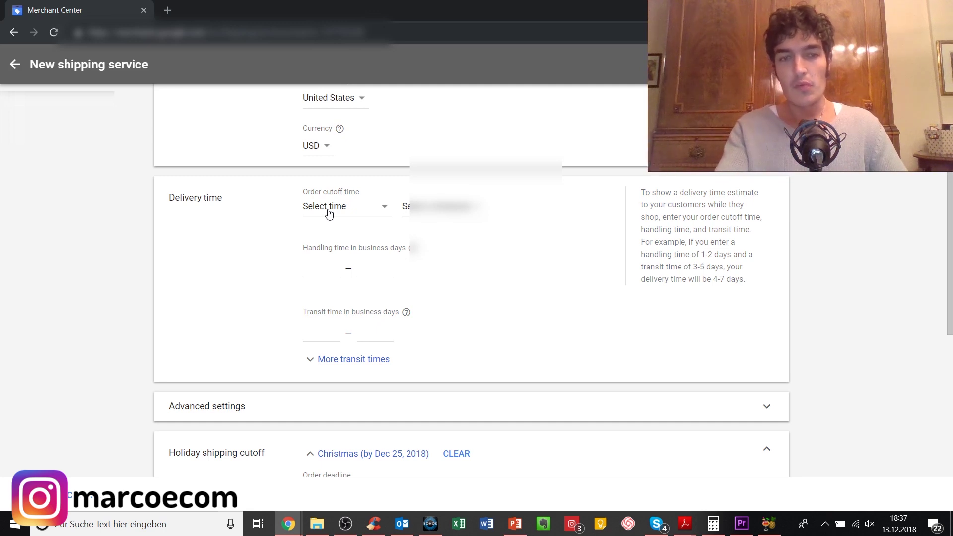
Step: Enter handling time 1–3 and transit time 5–15 business days
click(307, 273)
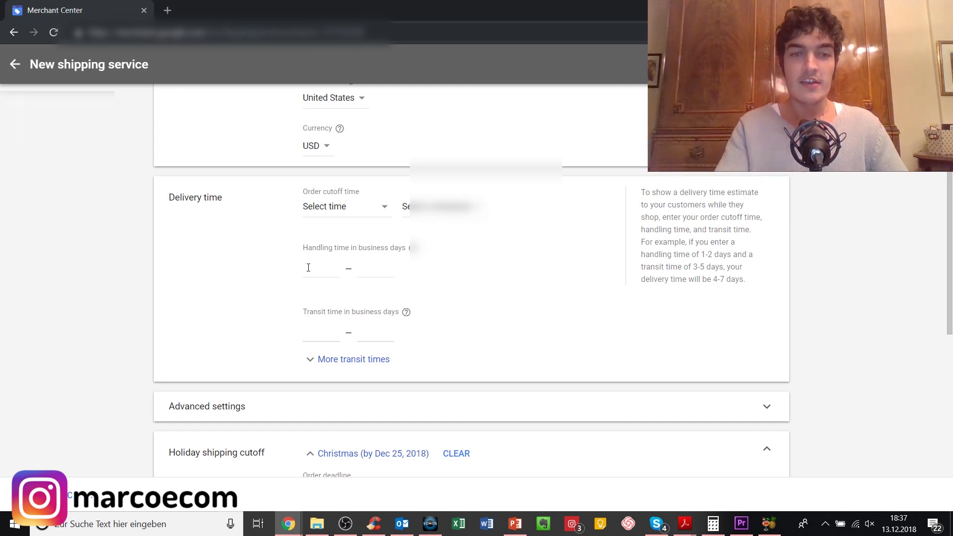
text(1)
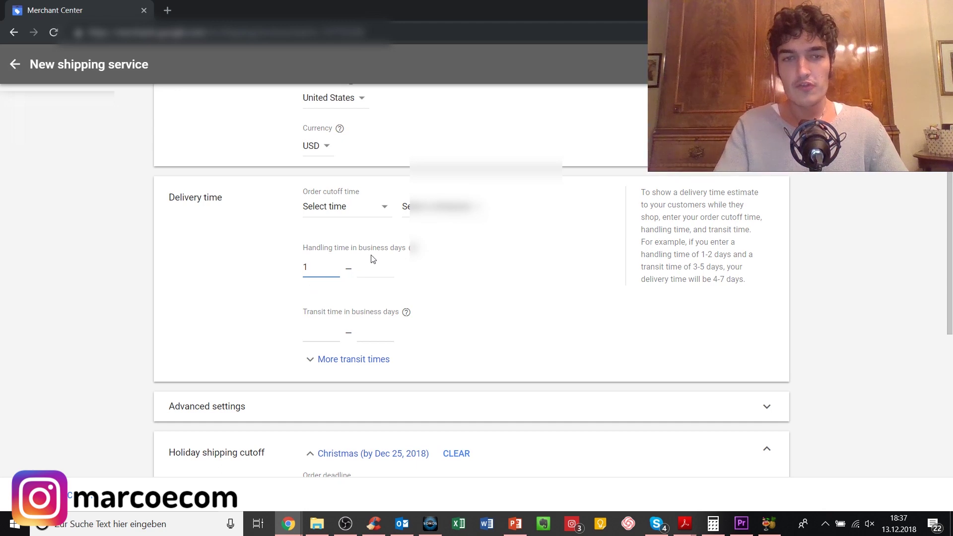
click(373, 263)
text(3)
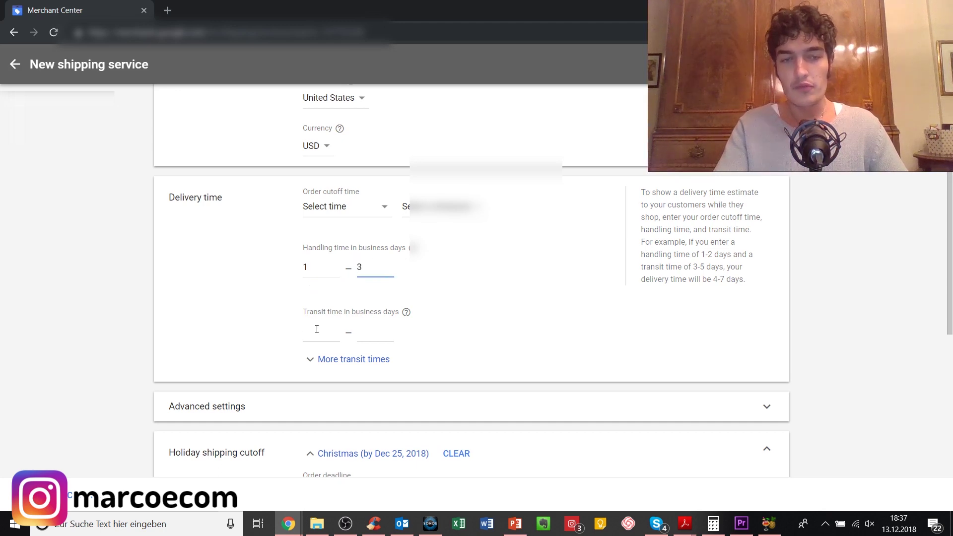
click(316, 330)
text(5)
click(367, 330)
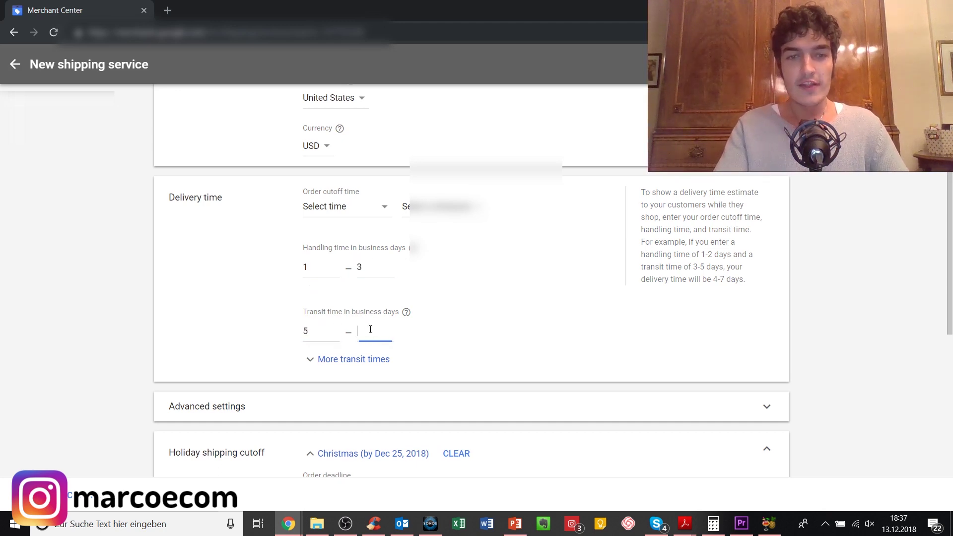
text(15)
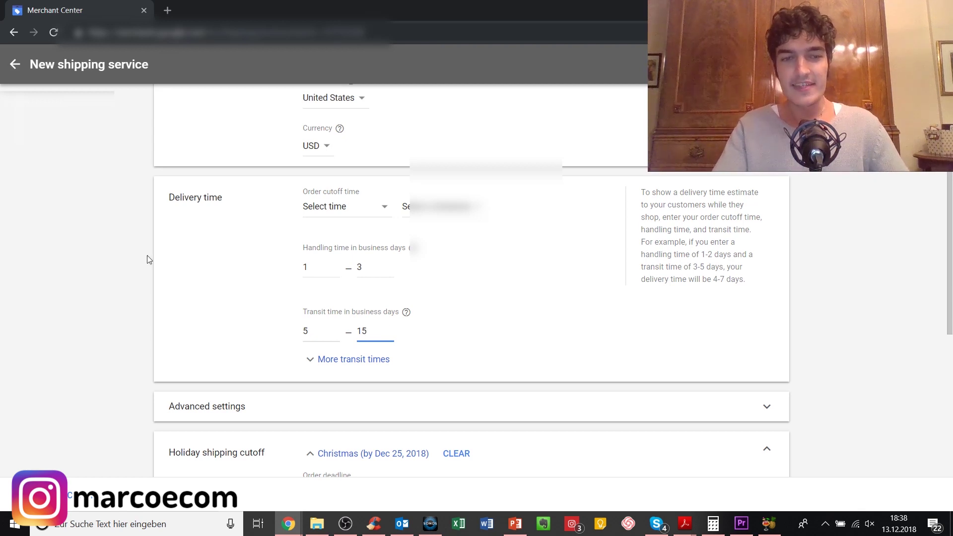
scroll(151, 224, down, 3)
scroll(150, 218, up, 4)
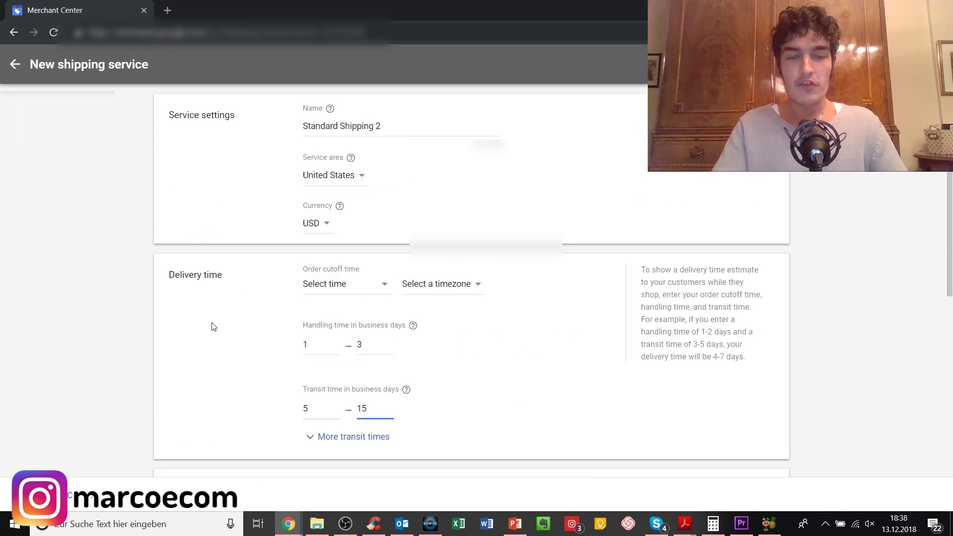
scroll(282, 313, down, 3)
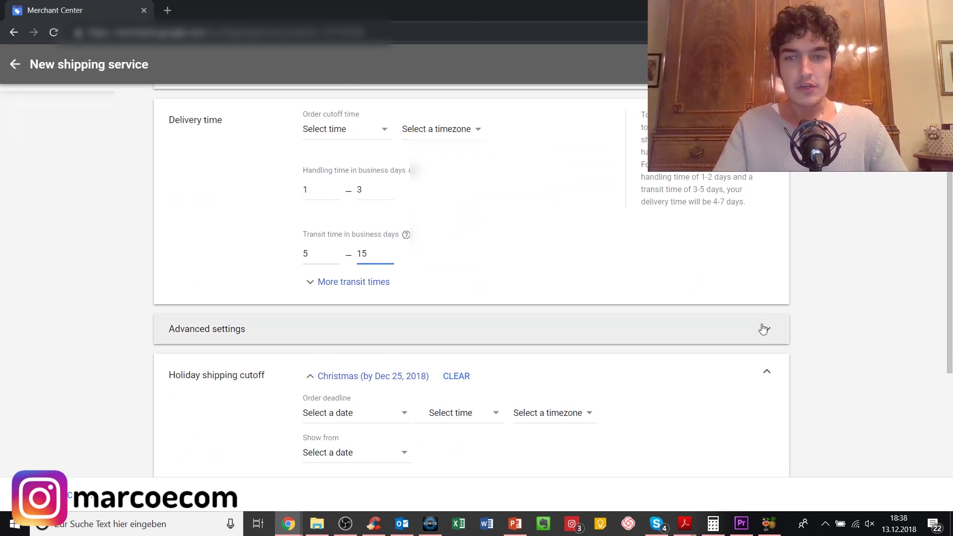
scroll(546, 307, down, 5)
scroll(437, 273, up, 5)
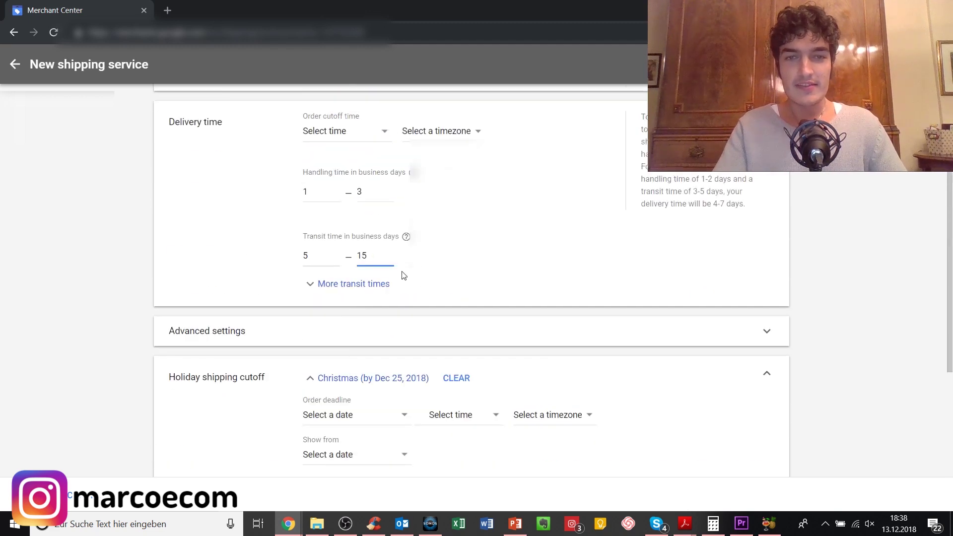
scroll(404, 275, up, 3)
scroll(322, 273, down, 9)
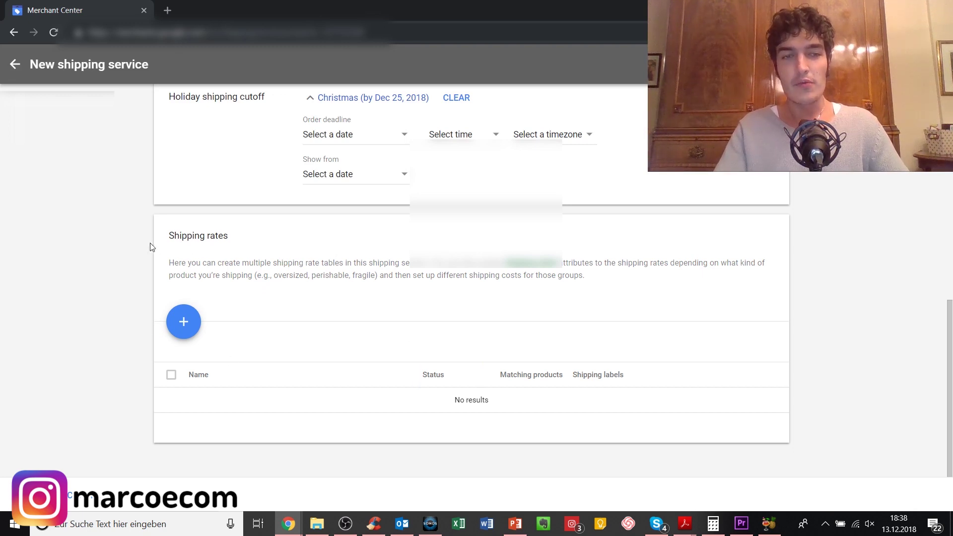
scroll(427, 285, up, 6)
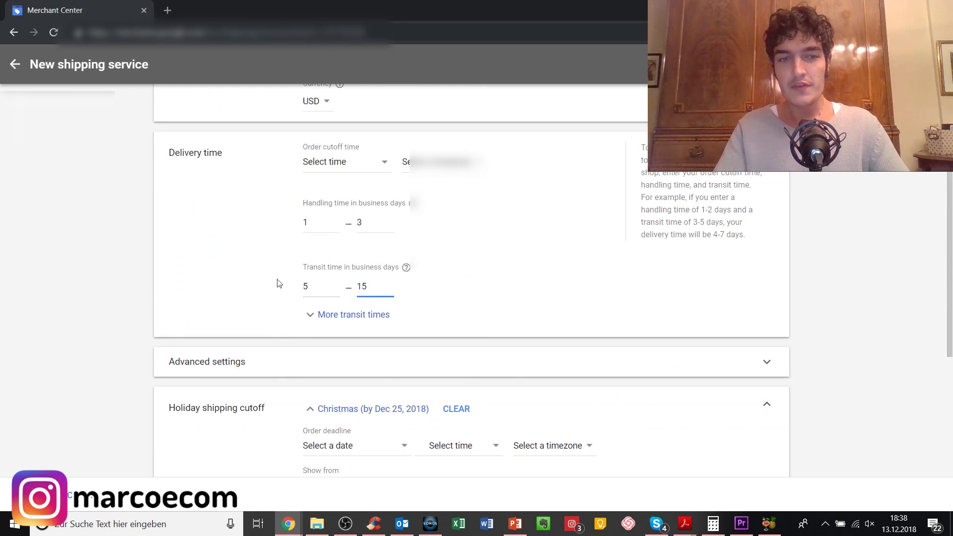
scroll(287, 316, down, 6)
scroll(293, 253, up, 8)
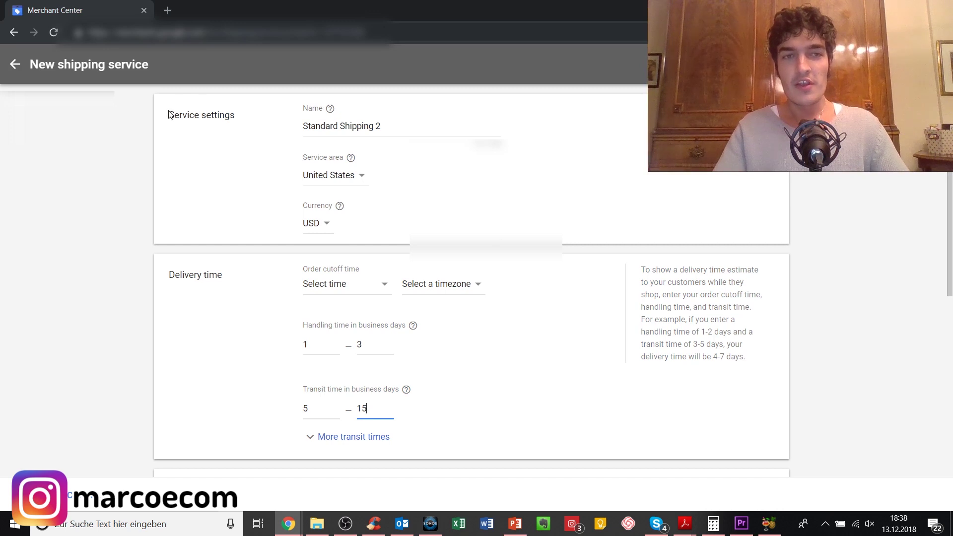
drag(169, 114, 232, 115)
Step: Keep USD as the currency, then leave the form and discard the Standard Shipping 2 draft
click(223, 126)
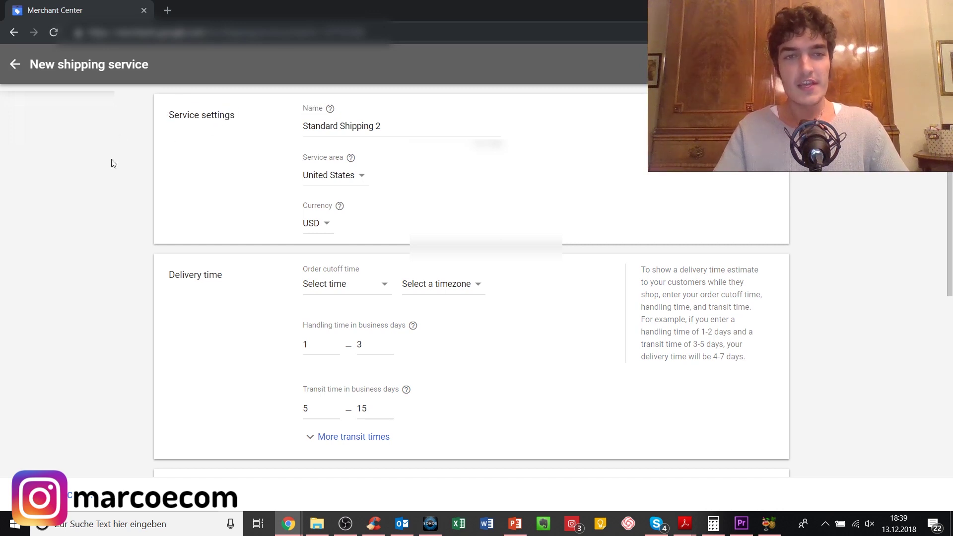
click(312, 224)
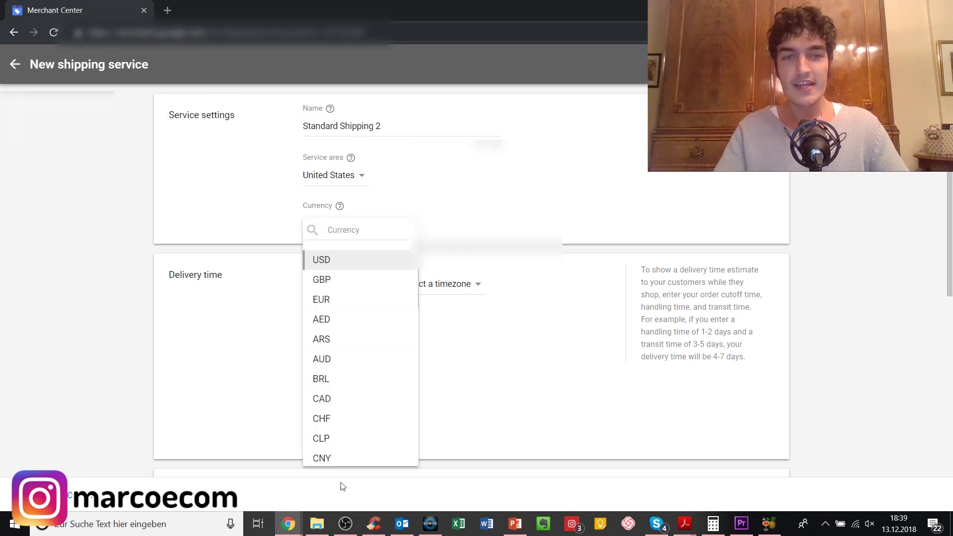
click(243, 205)
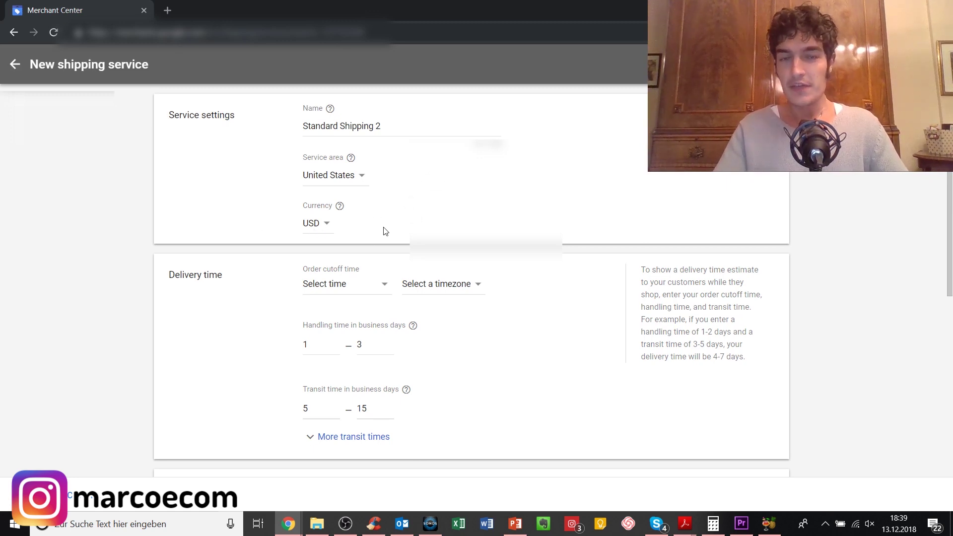
click(331, 232)
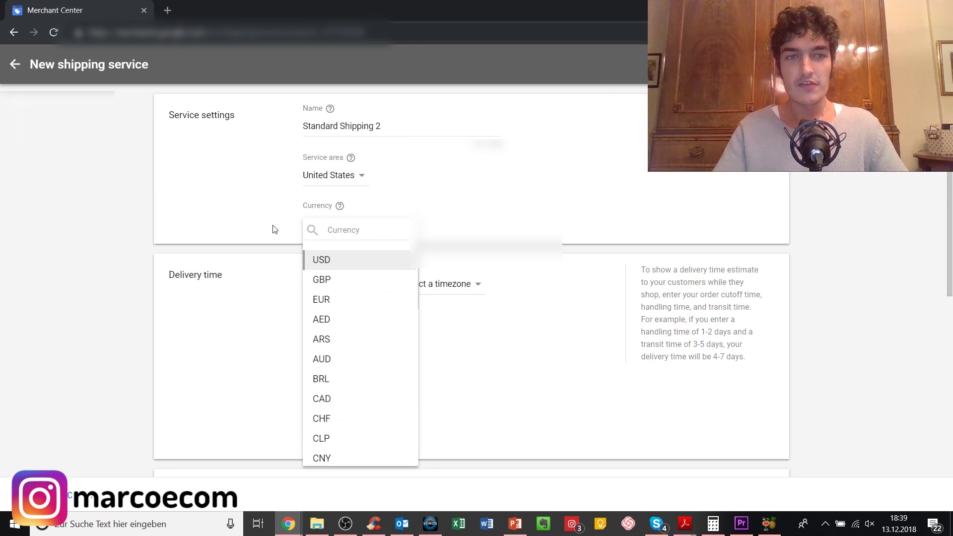
click(274, 229)
click(313, 224)
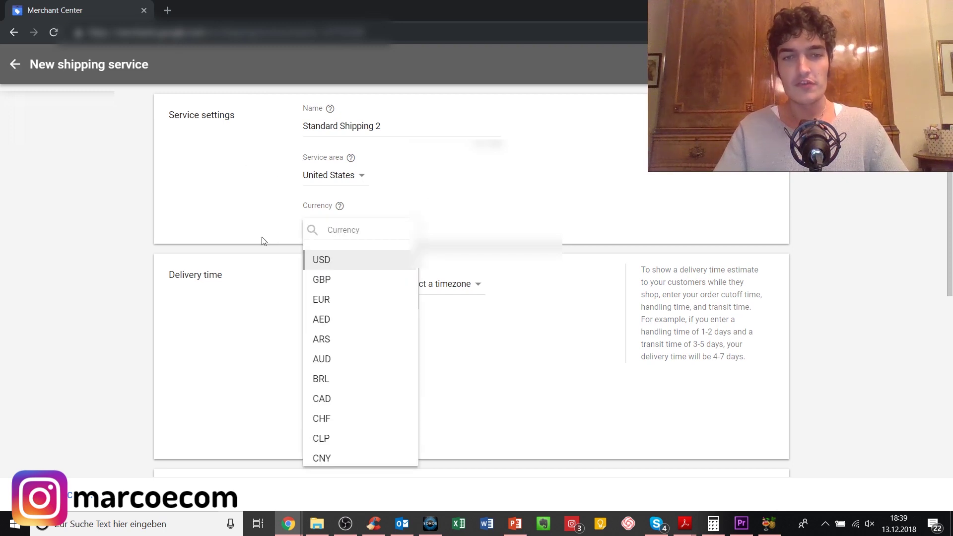
click(263, 242)
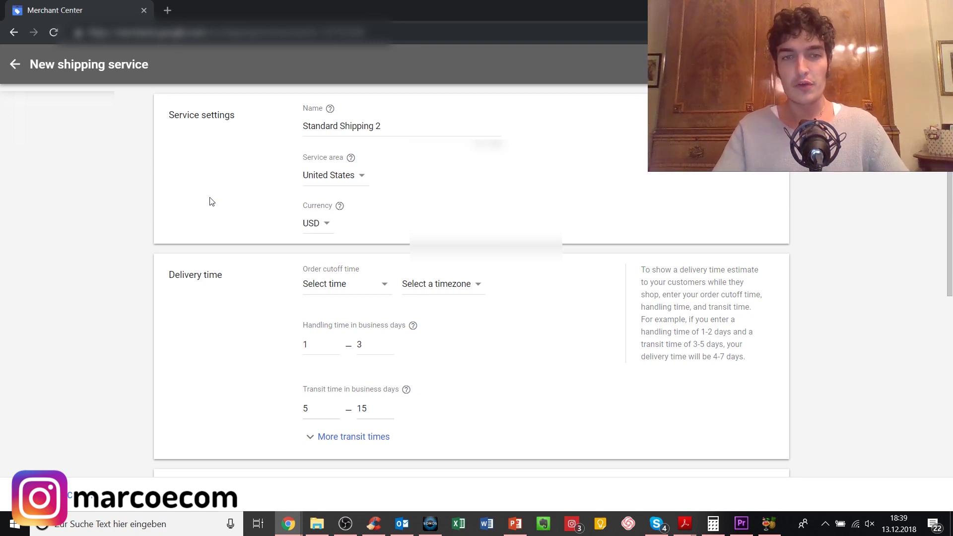
click(15, 65)
click(616, 314)
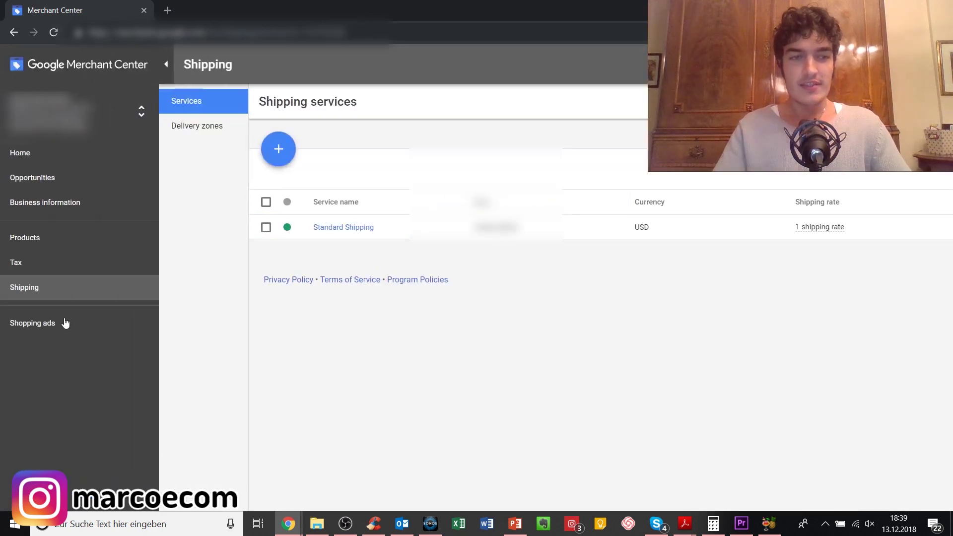
Step: Switch to the Business information page with its About your business section
click(42, 208)
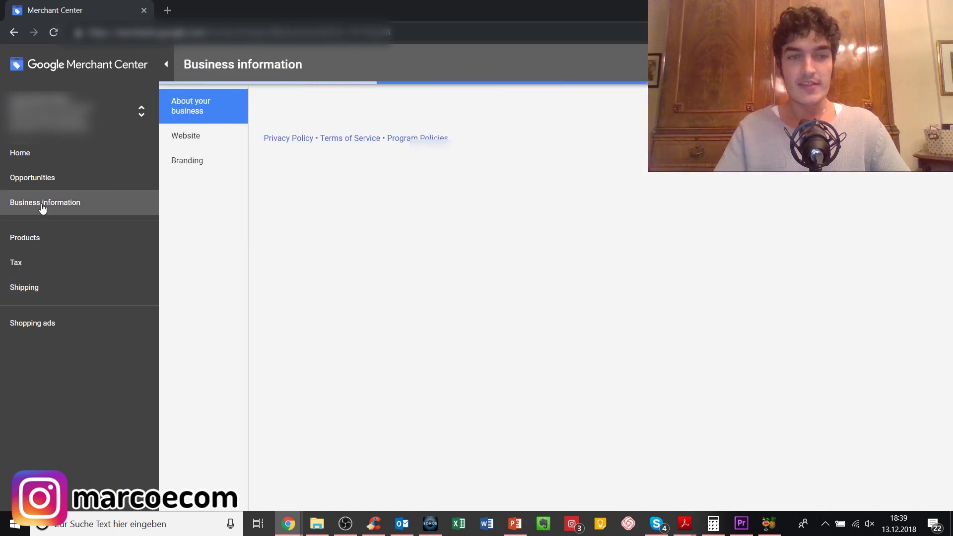